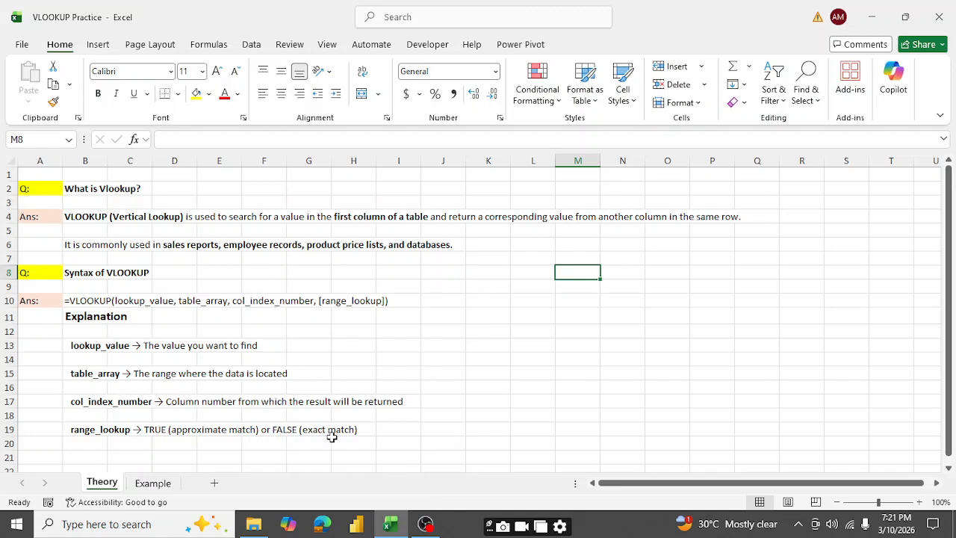
On the Example sheet, enter a VLOOKUP in H4 for ID 103 across the whole table with headers, returning column 2 with exact match.
click(155, 485)
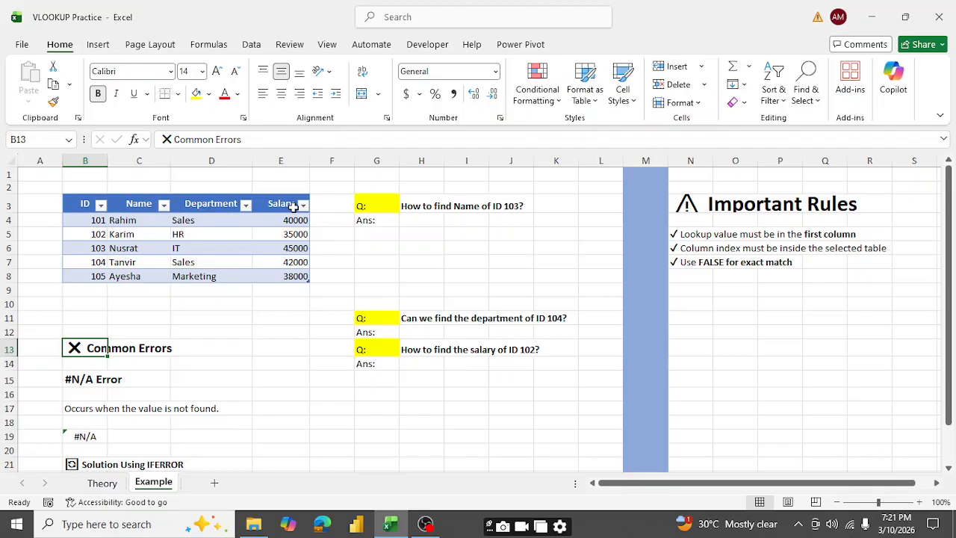
click(418, 220)
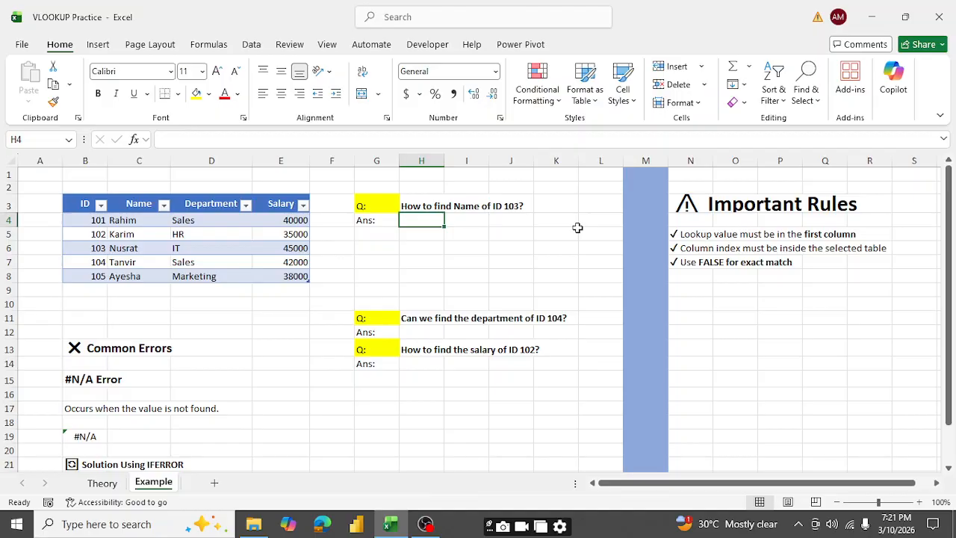
text(=)
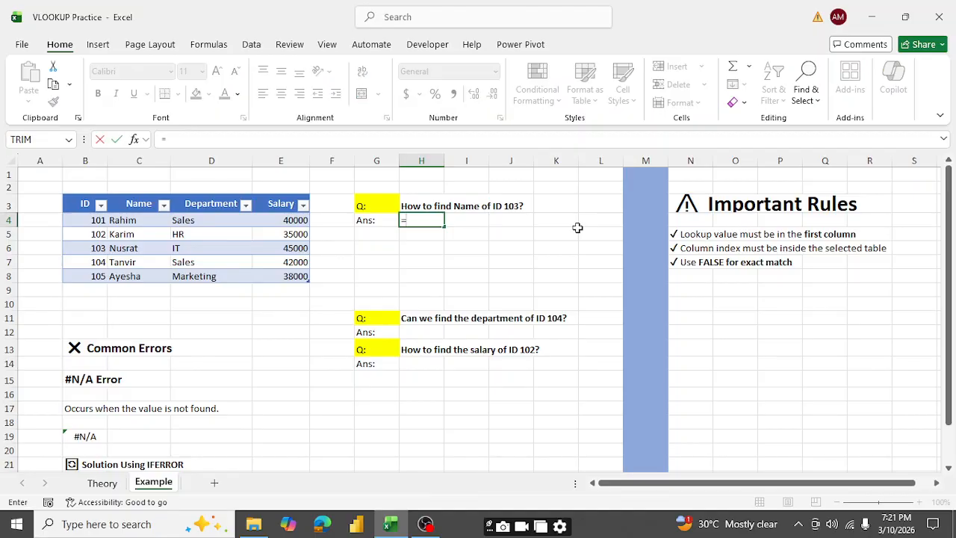
text(Vl)
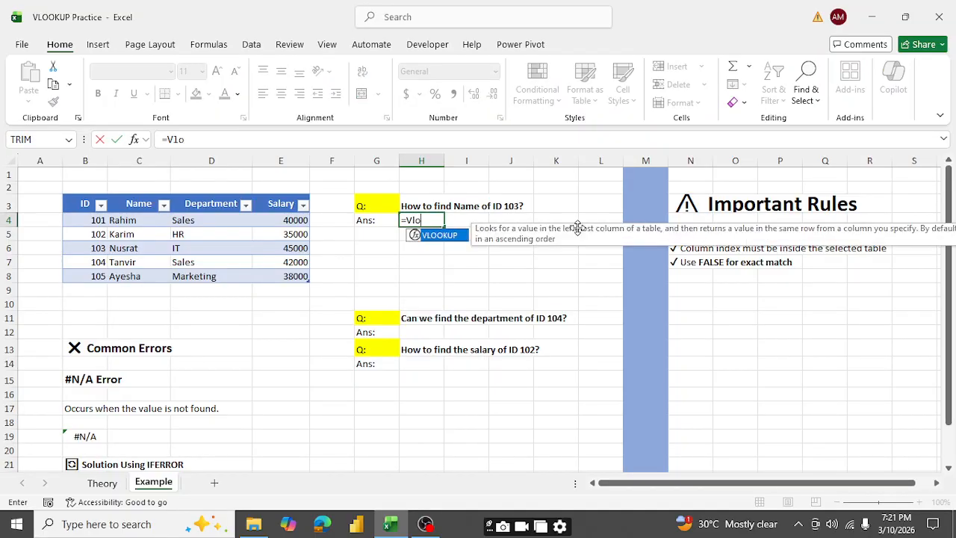
text(o)
key(Tab)
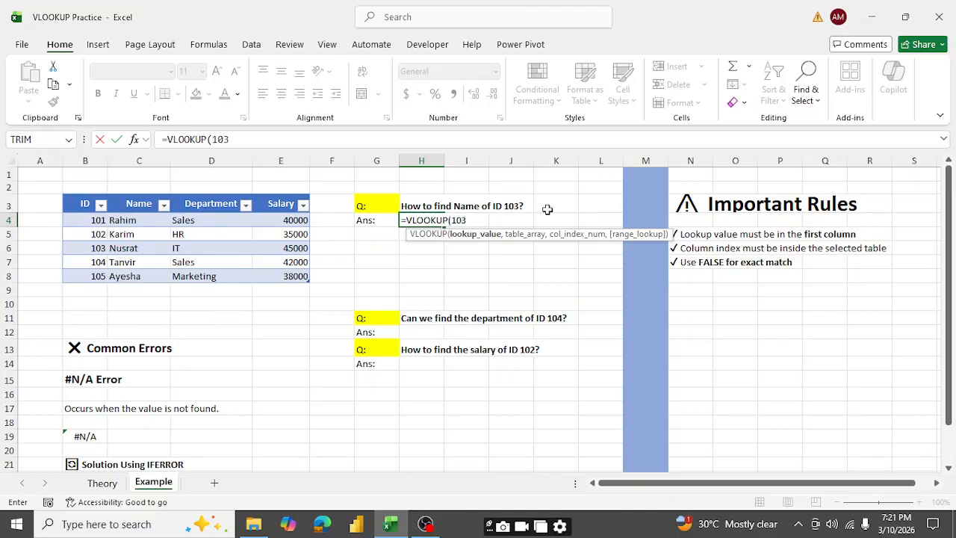
text(,)
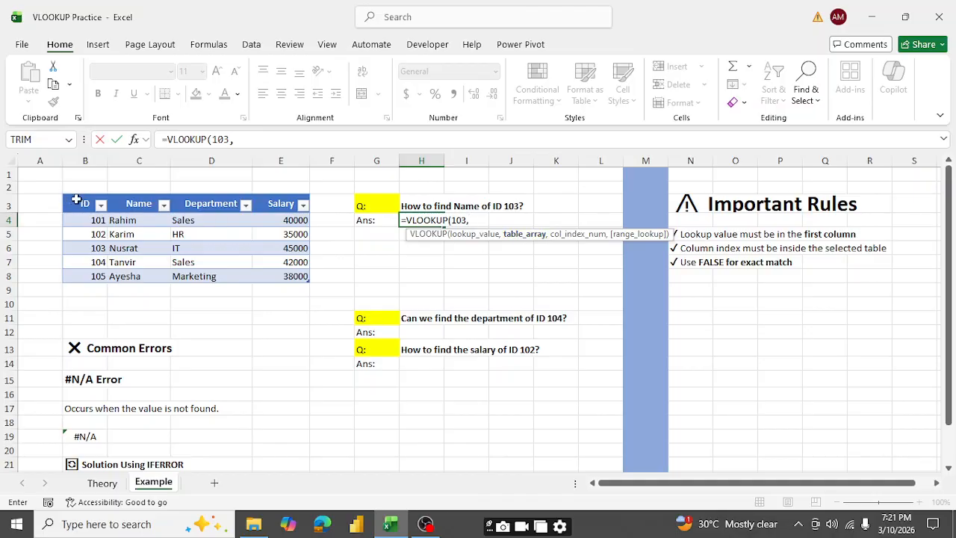
drag(76, 201, 297, 271)
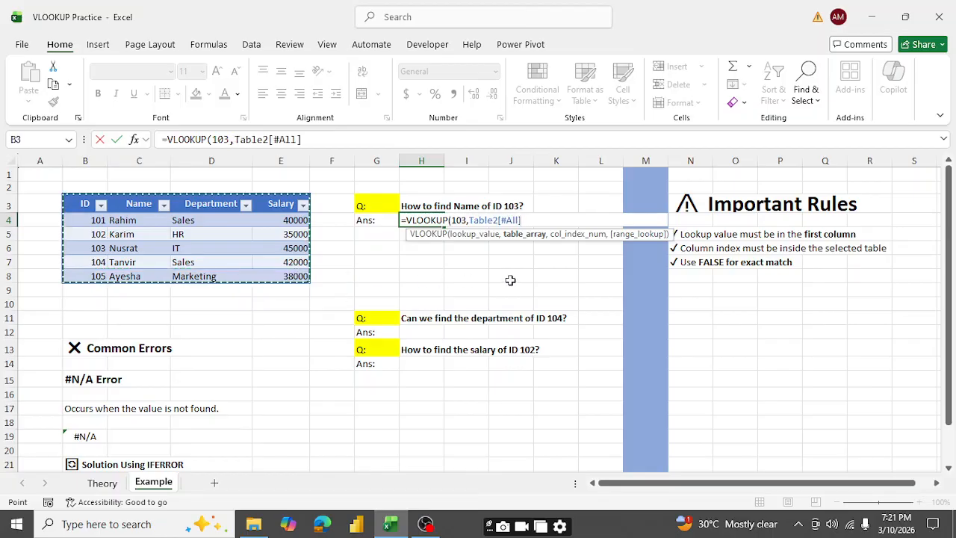
text(,)
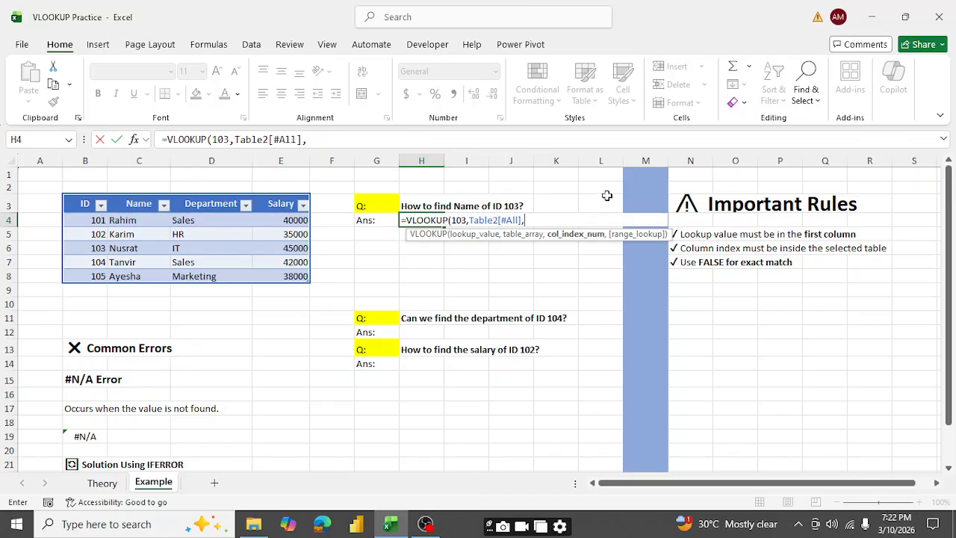
text(,)
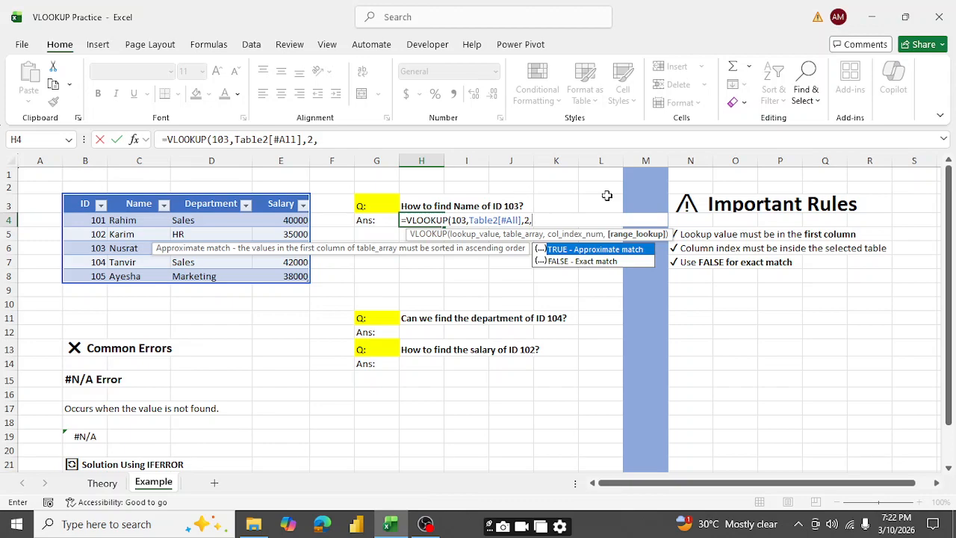
key(Down)
key(Tab)
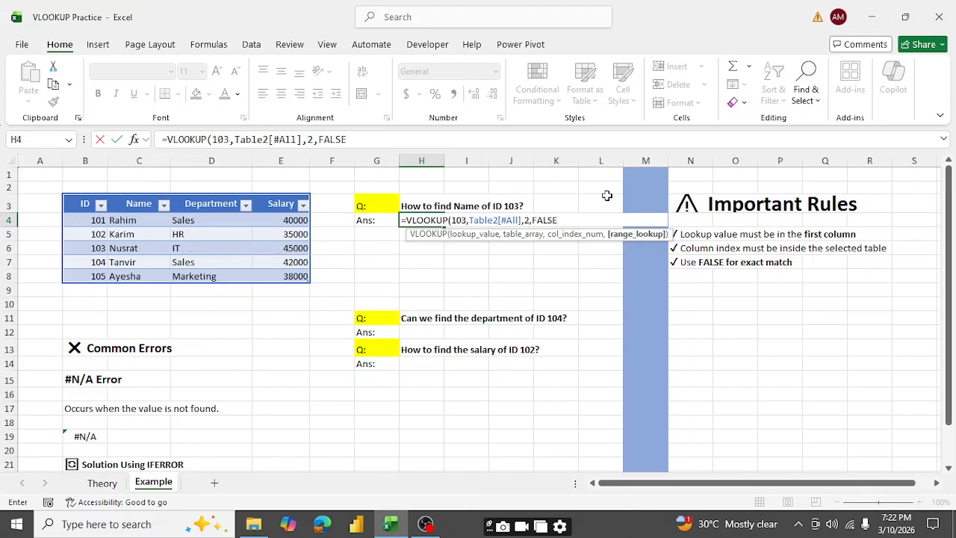
text())
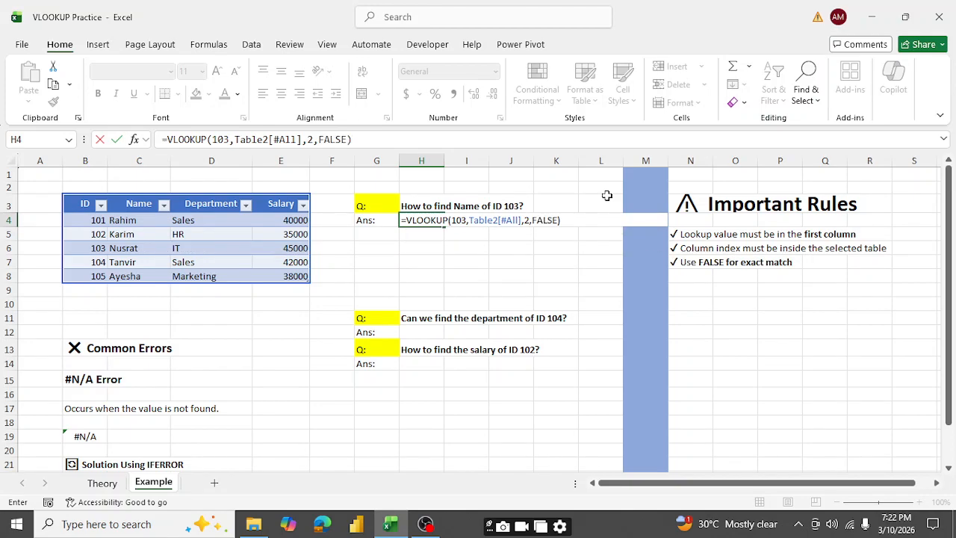
key(Return)
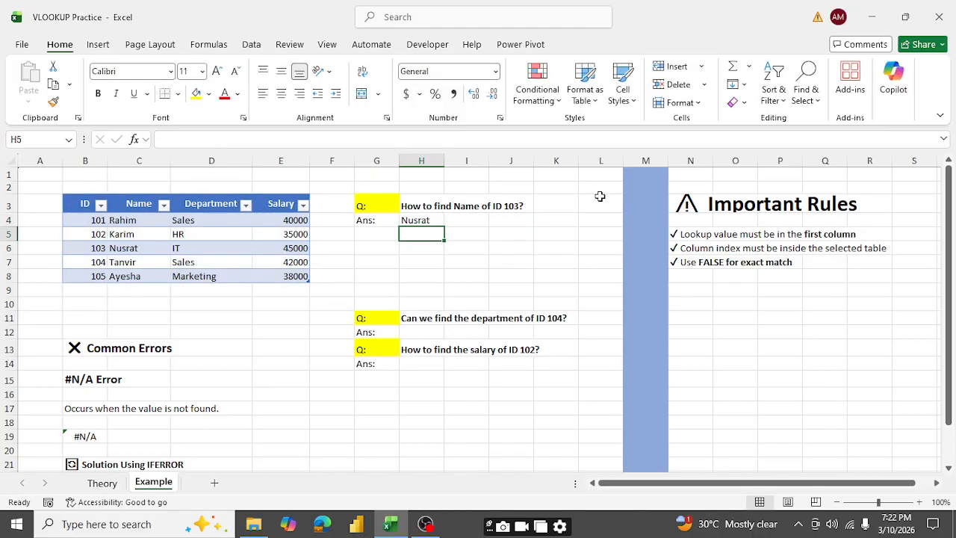
click(432, 221)
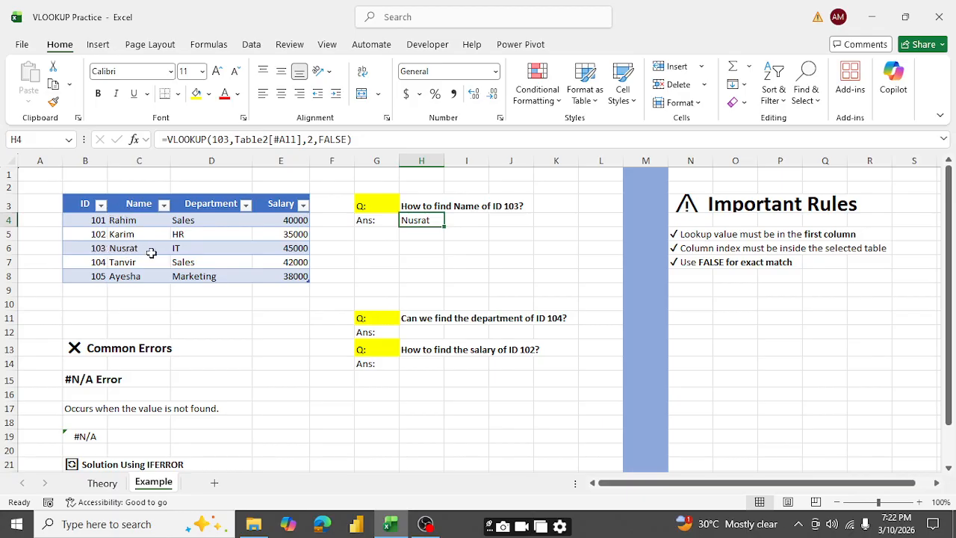
Answer the department question in H12 with a VLOOKUP for ID 104 across the whole table, returning column 3 with exact match (FALSE).
click(419, 333)
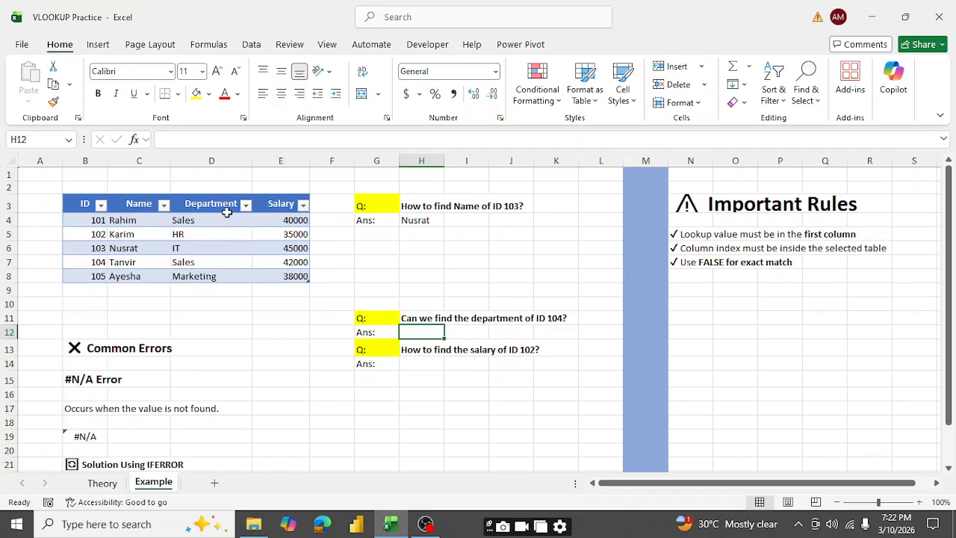
text(=Vl)
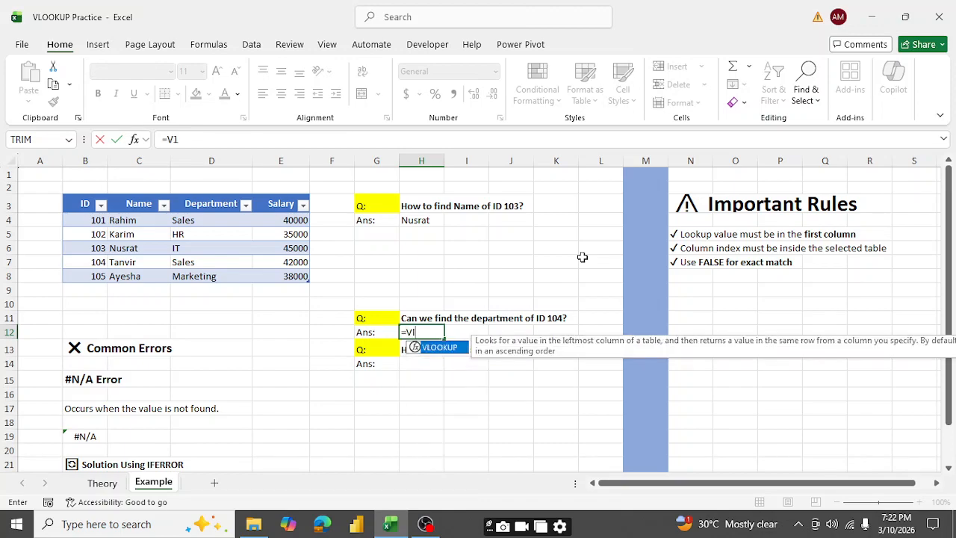
text(o)
key(Tab)
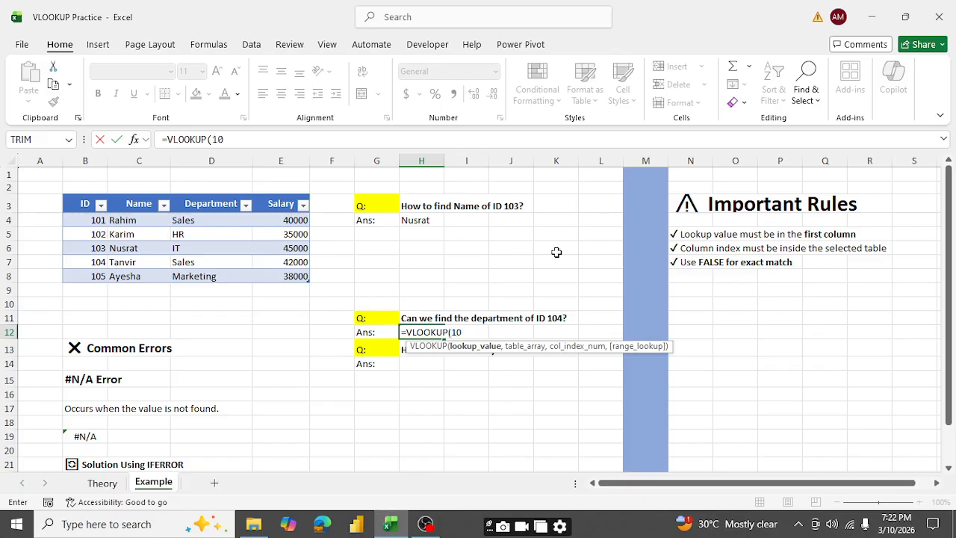
text(104,)
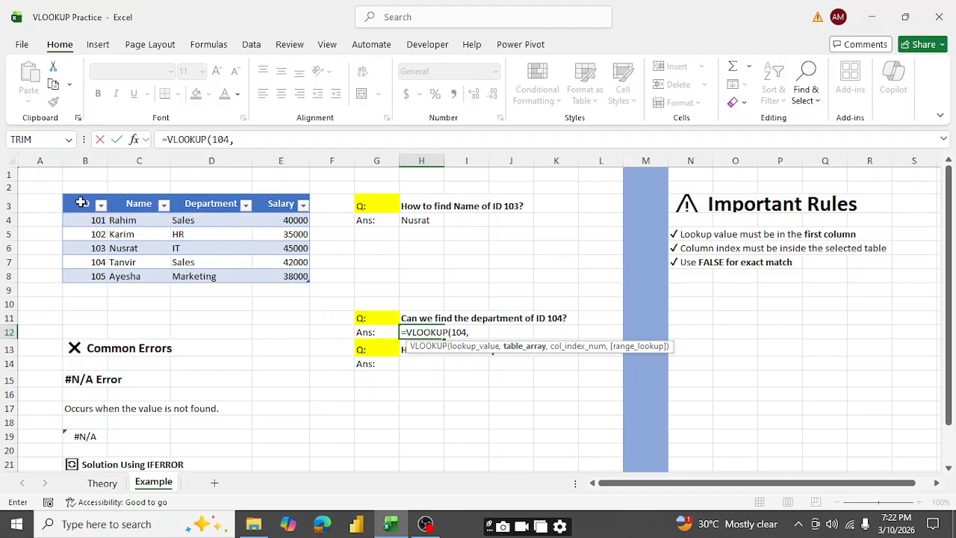
drag(81, 203, 276, 274)
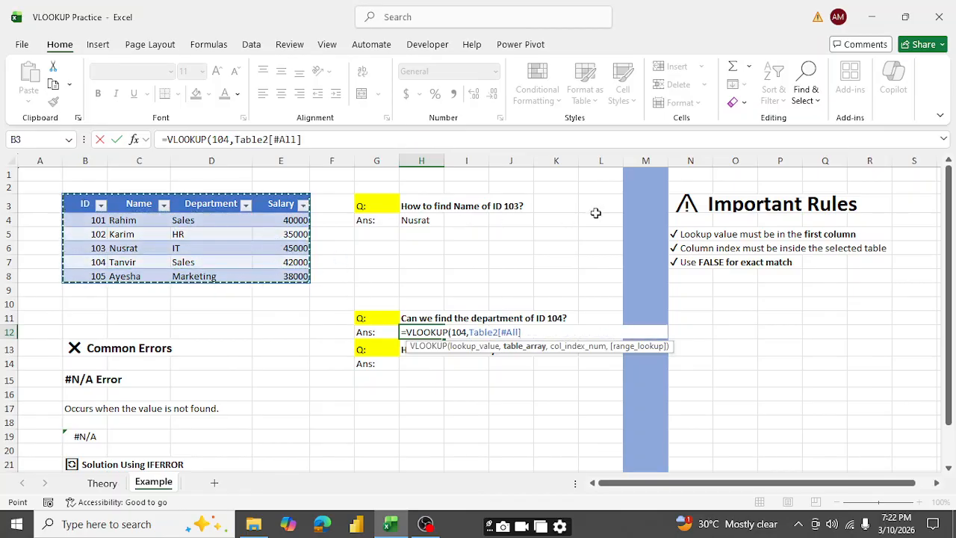
text(,)
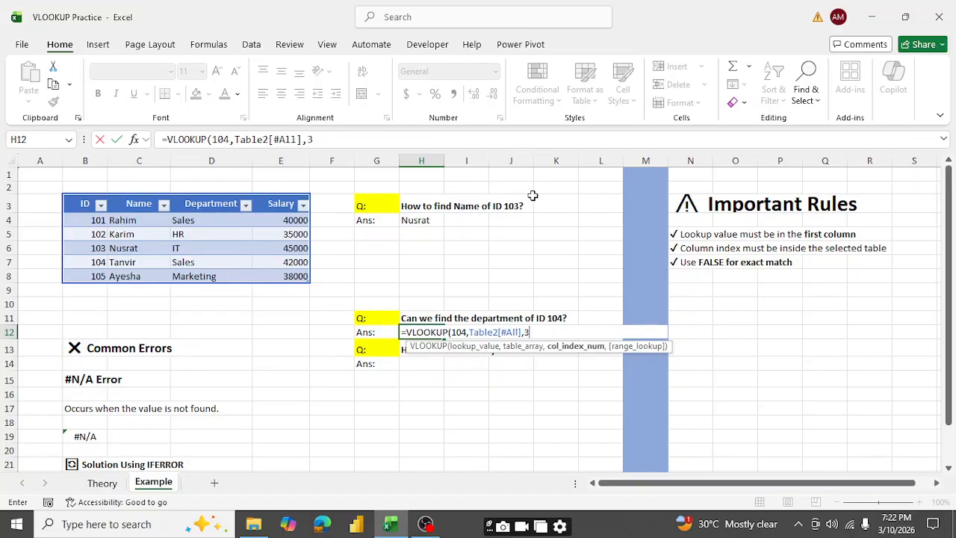
text(3,f)
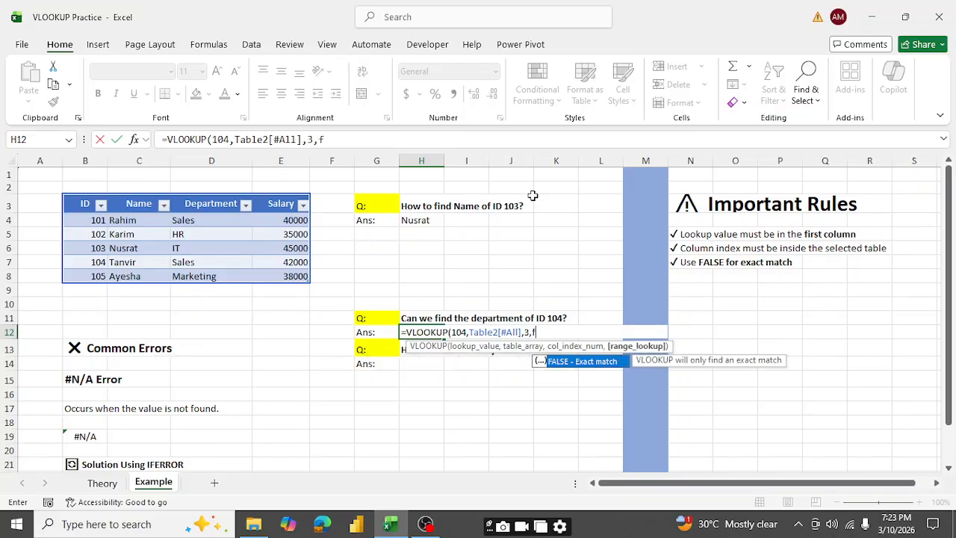
key(Tab)
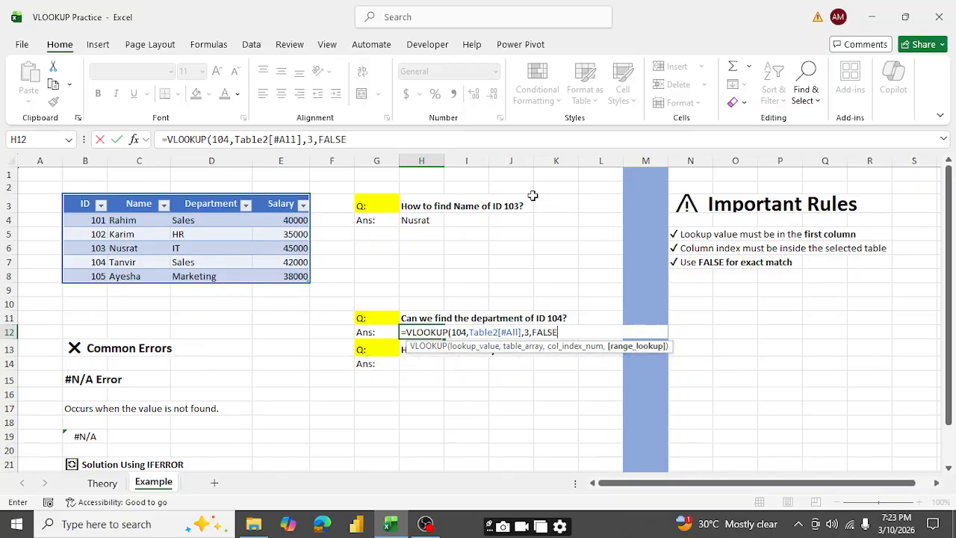
text())
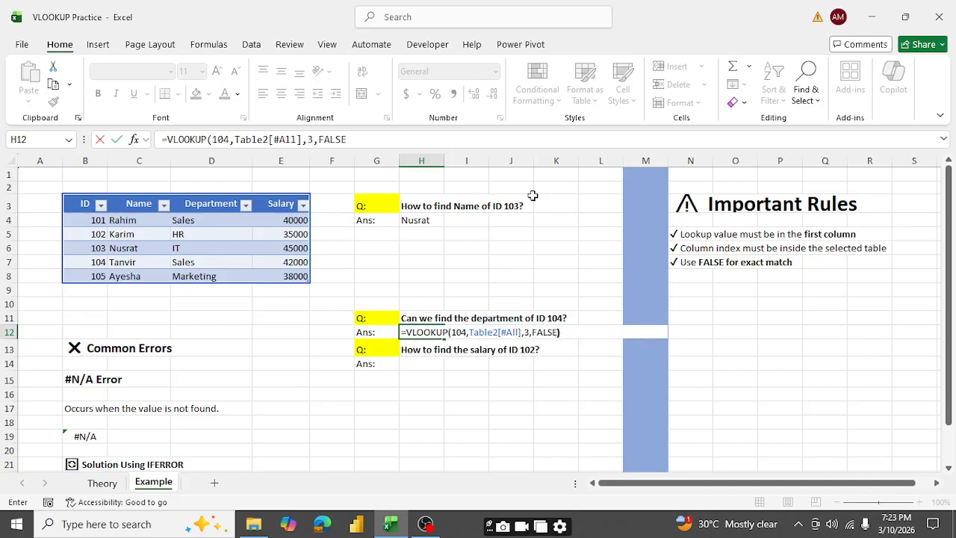
key(Return)
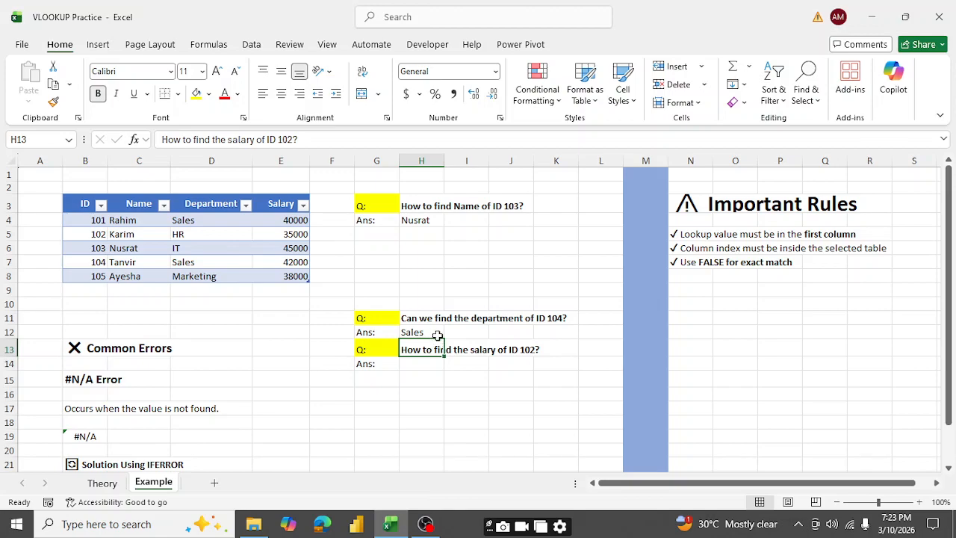
Answer the salary question in H14 with a VLOOKUP for ID 102 across the whole table, returning column 4 with exact match (FALSE).
click(415, 364)
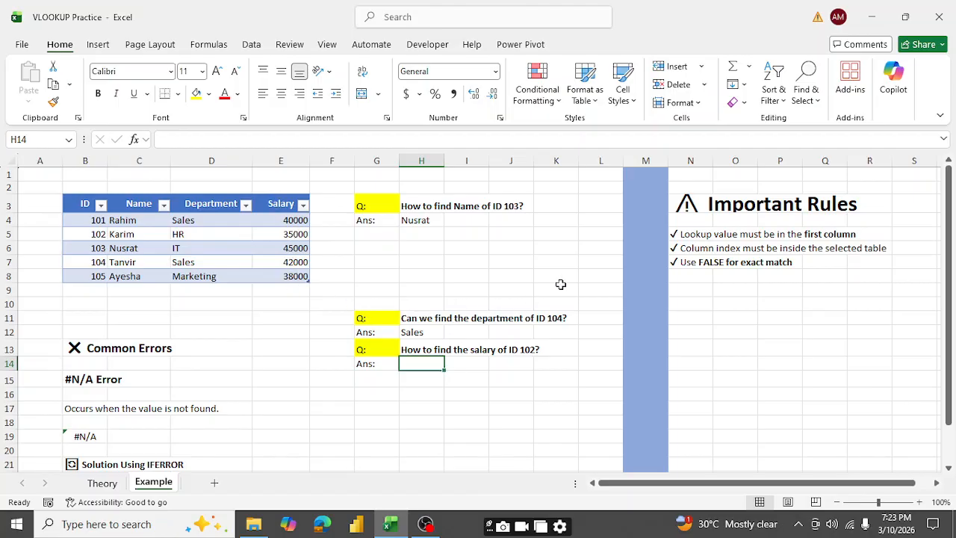
text(=)
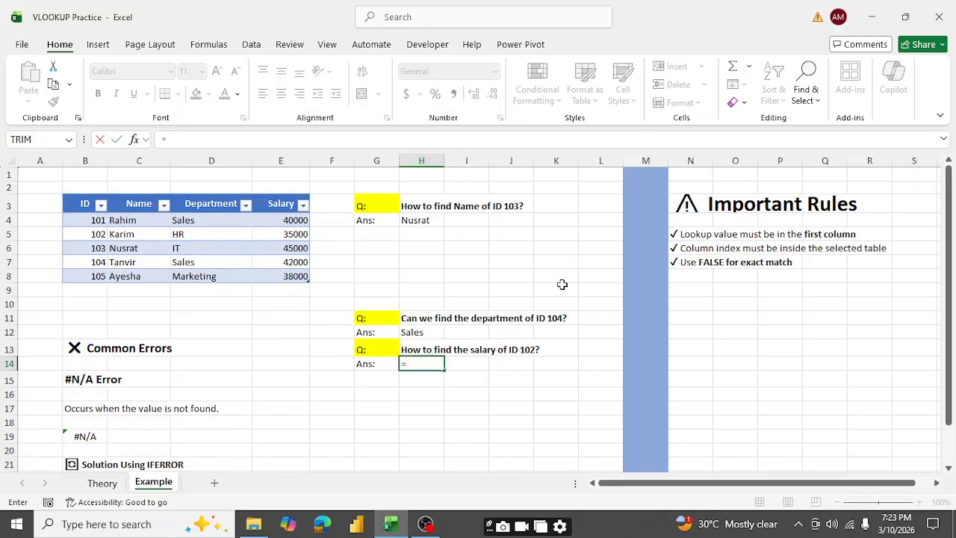
text(vlo)
key(Tab)
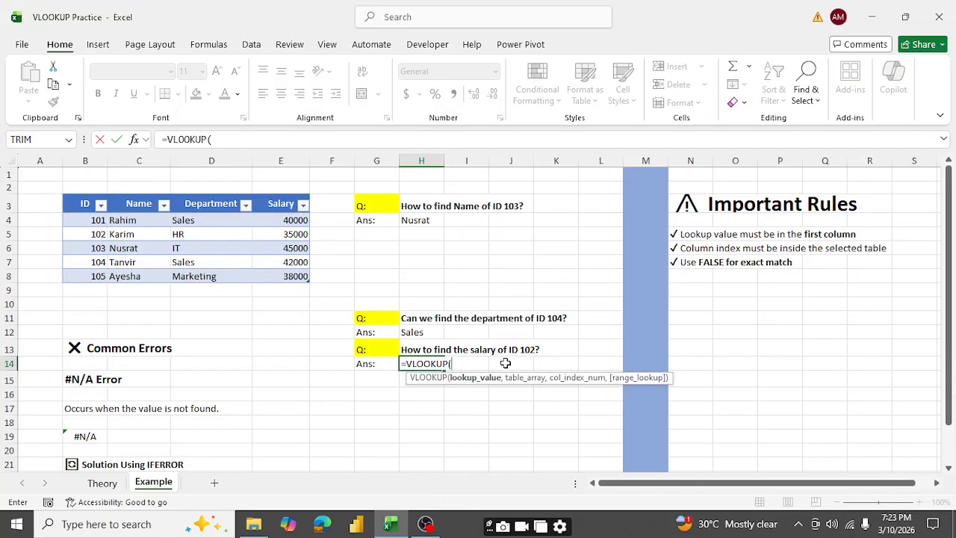
text(102,)
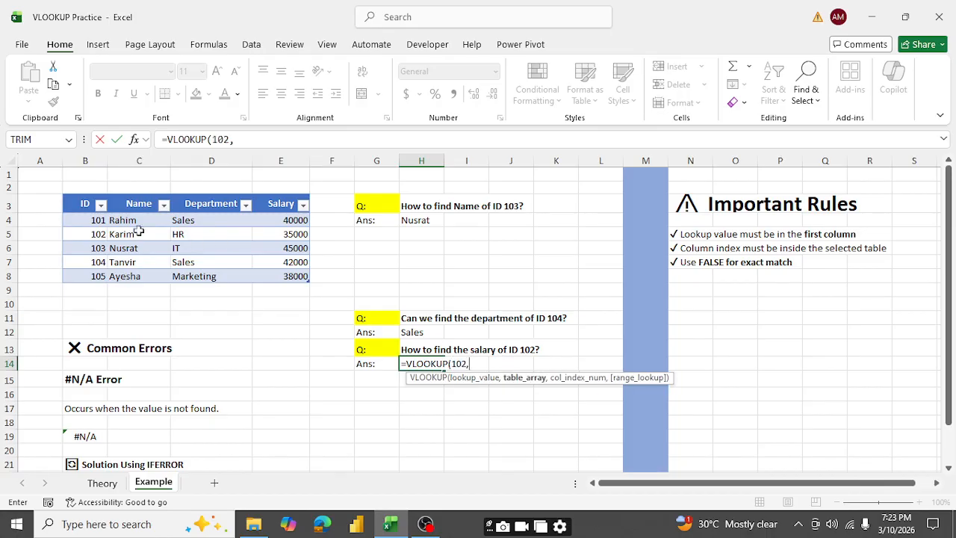
drag(75, 204, 265, 274)
text(,)
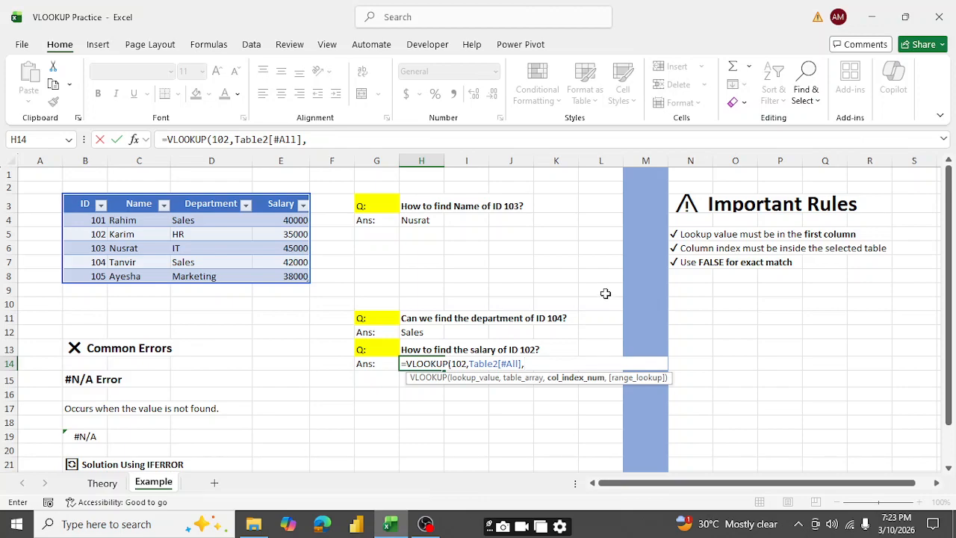
text(4,)
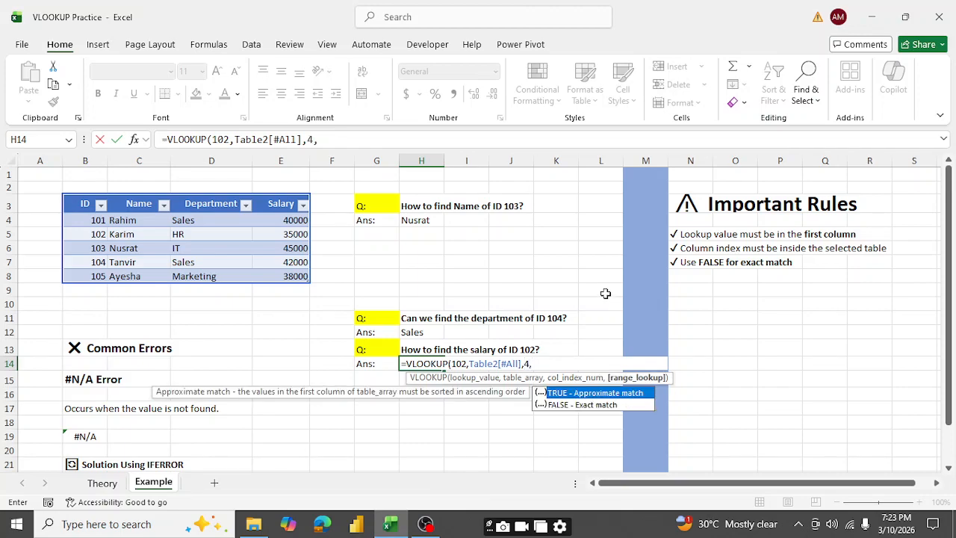
text(f)
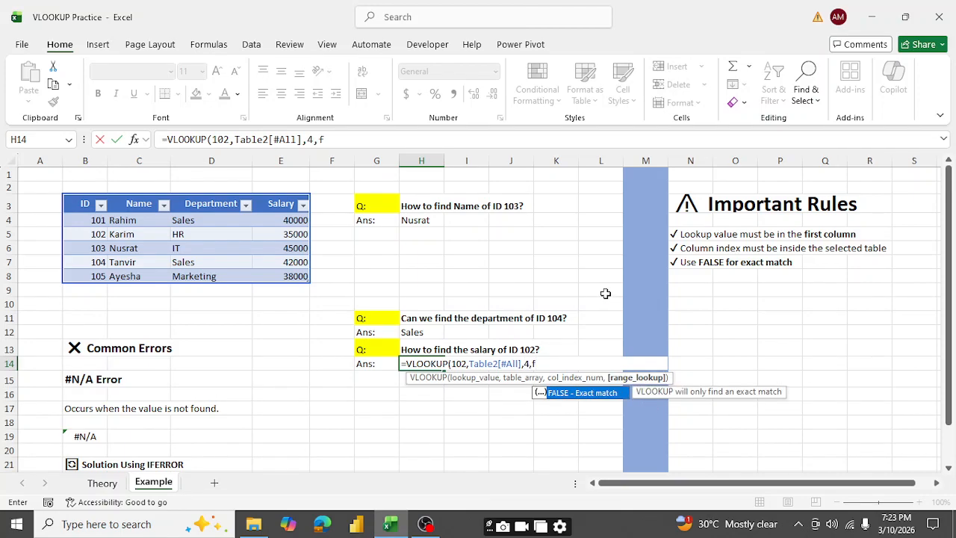
key(Tab)
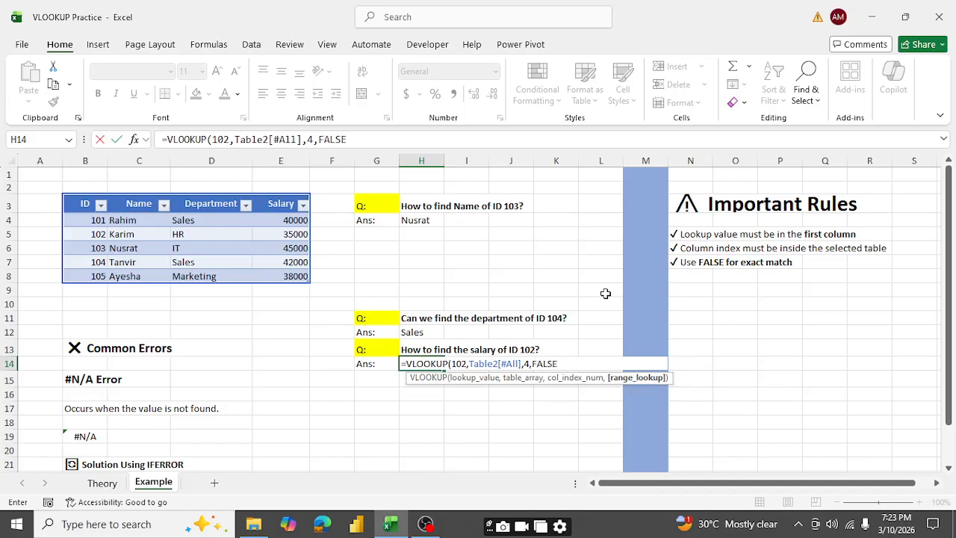
text())
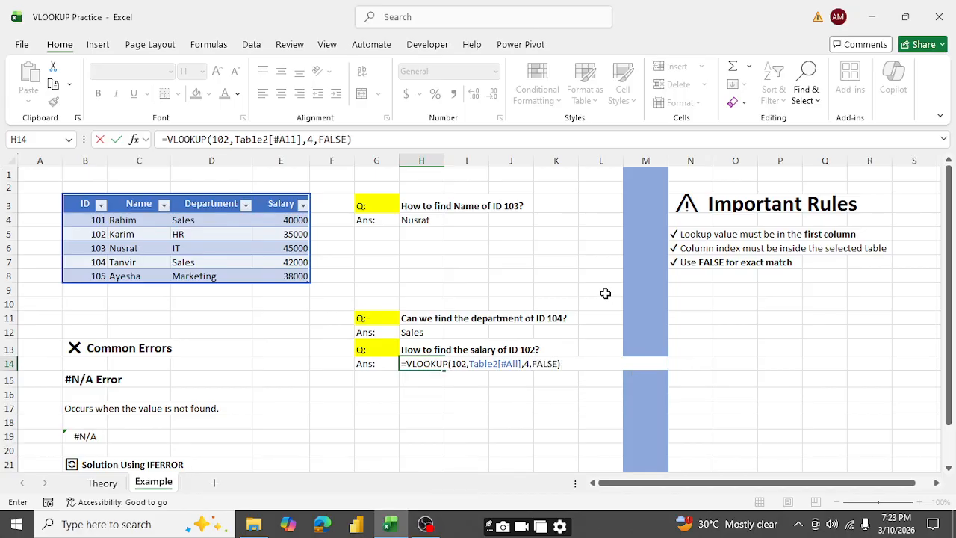
key(Return)
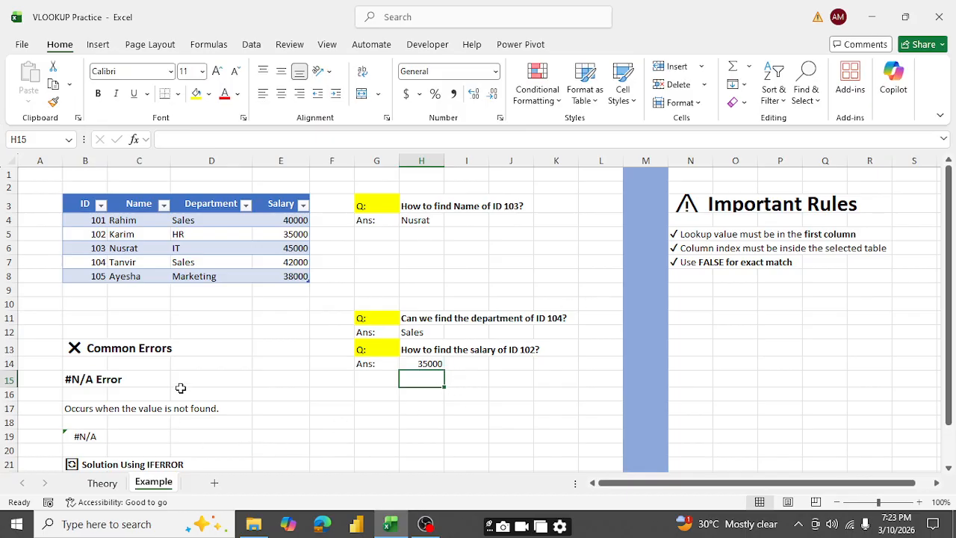
Inspect the formula behind the #N/A error example in cell B19 under Common Errors.
scroll(179, 394, down, 2)
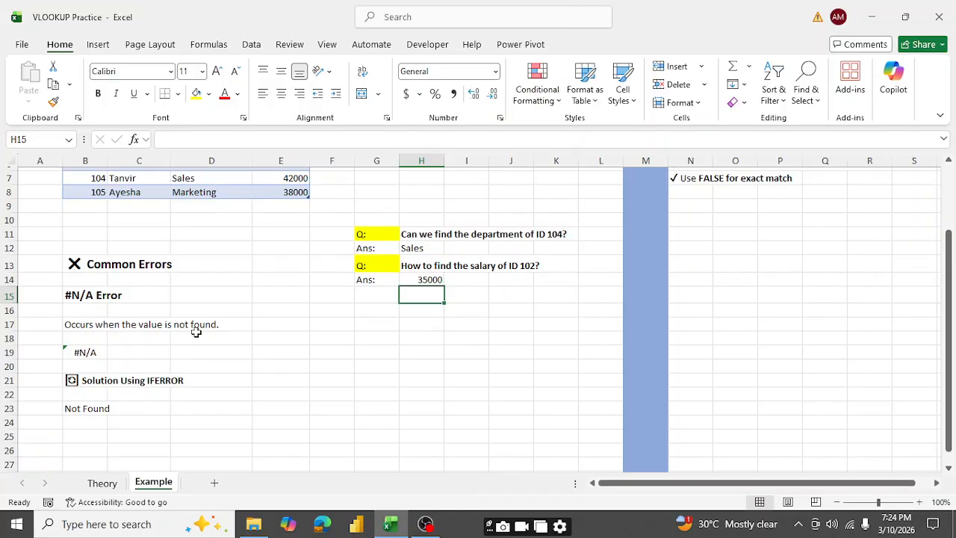
click(83, 352)
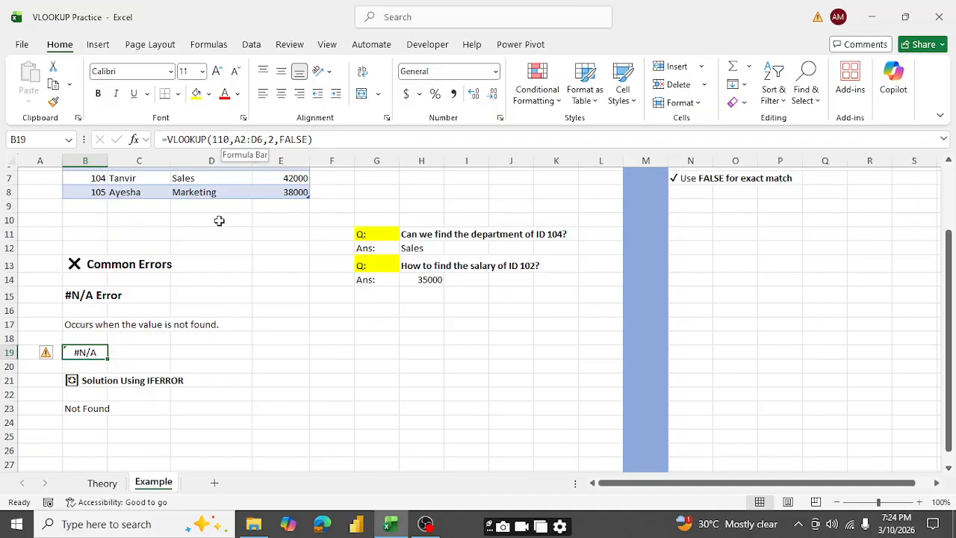
Change the start of the table range in B19's VLOOKUP formula to B3, the ID header cell.
scroll(208, 257, up, 2)
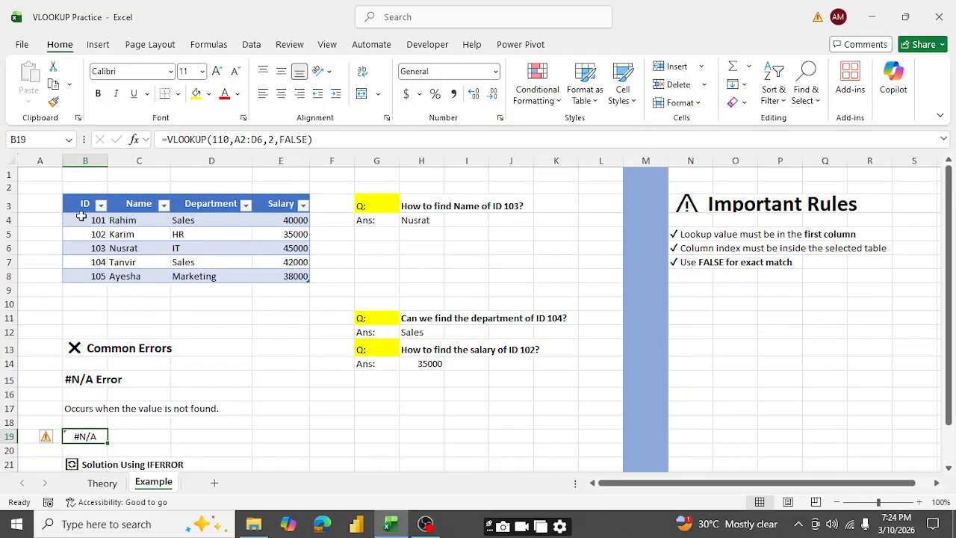
click(240, 139)
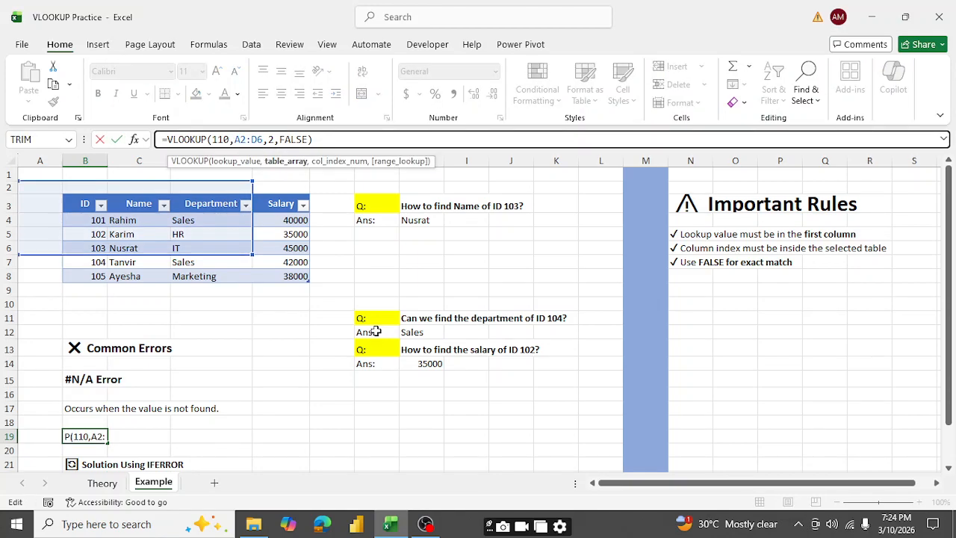
key(BackSpace)
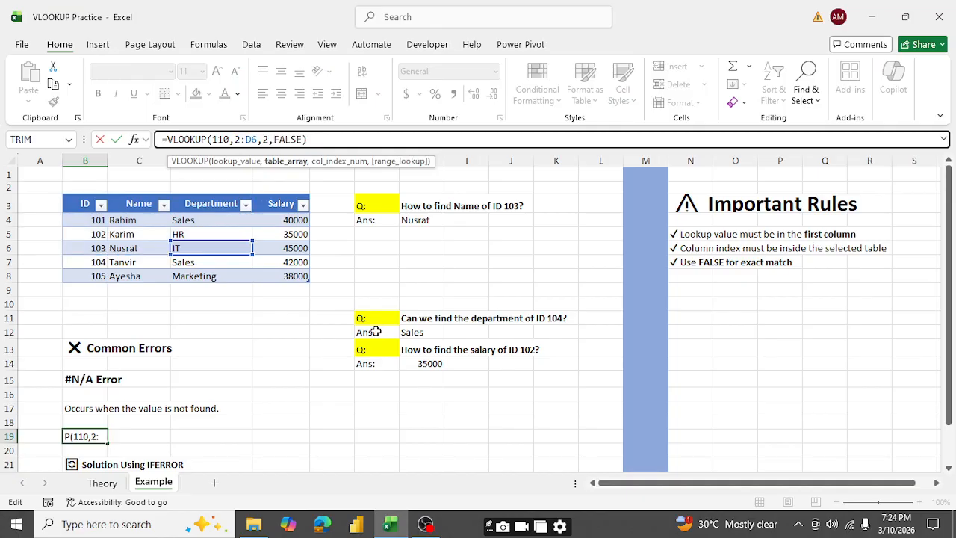
text(B)
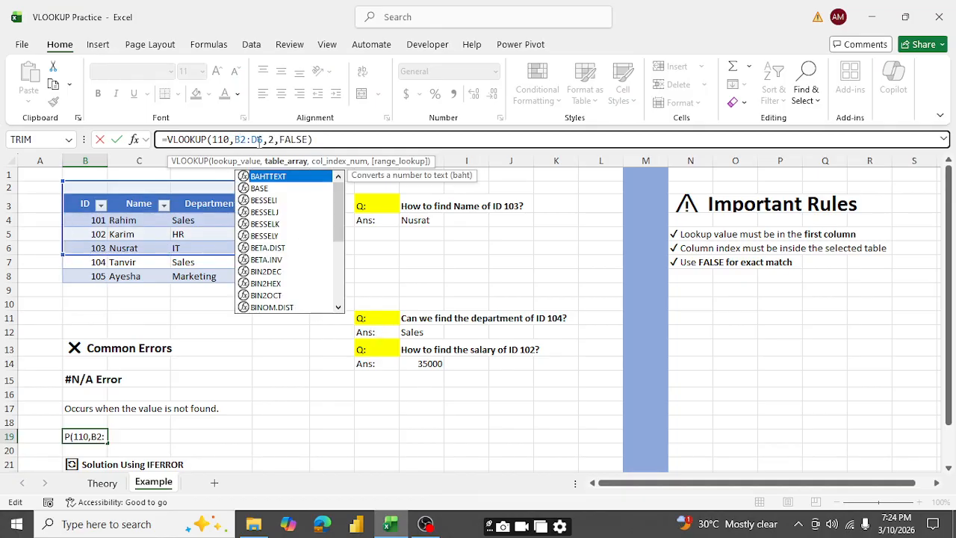
click(246, 140)
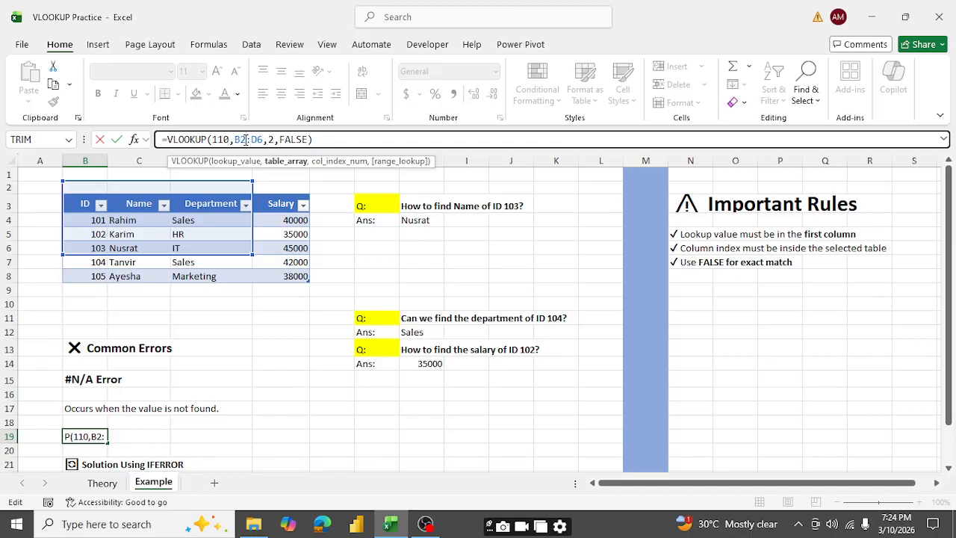
key(BackSpace)
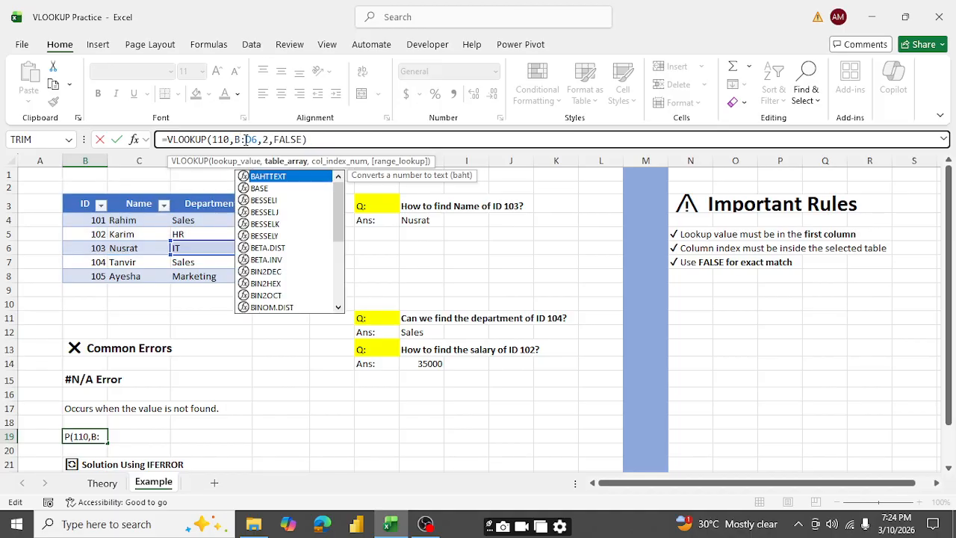
text(3)
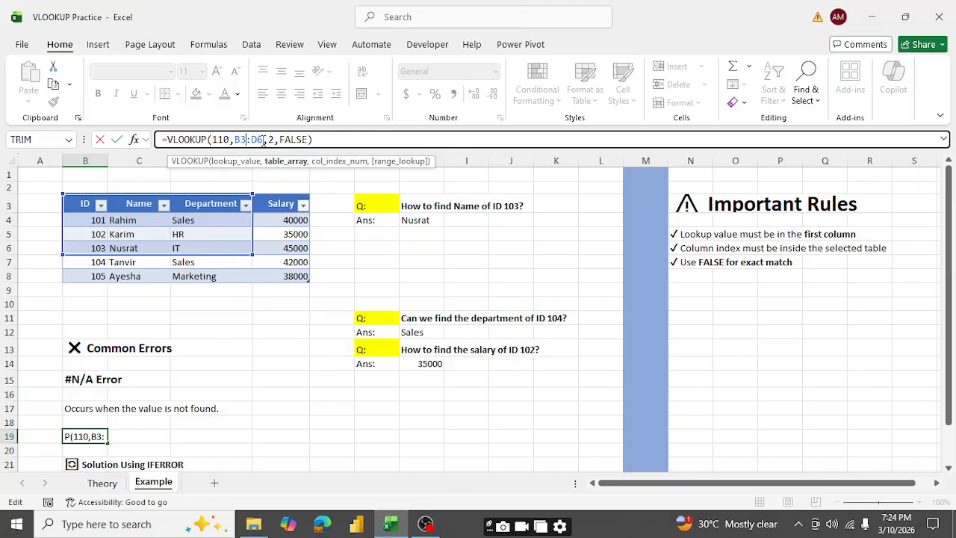
Change the end of the table range in B19's VLOOKUP to E8, so the formula reads =VLOOKUP(110,B3:E8,2,FALSE).
click(263, 140)
key(BackSpace)
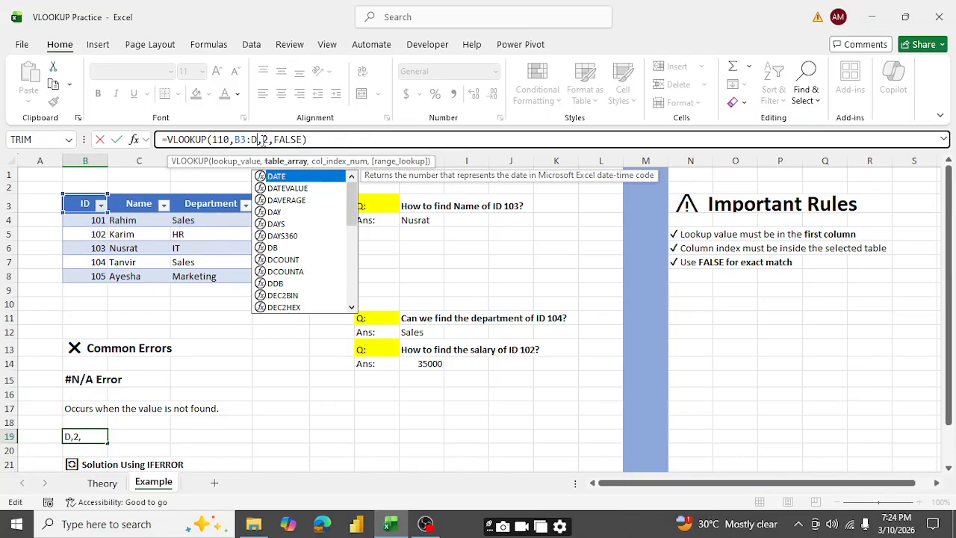
text(8)
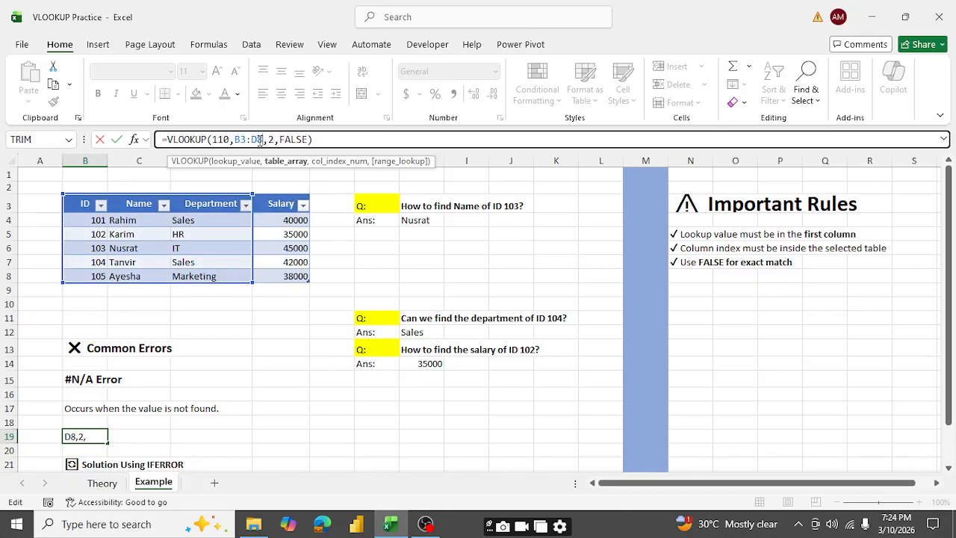
key(BackSpace)
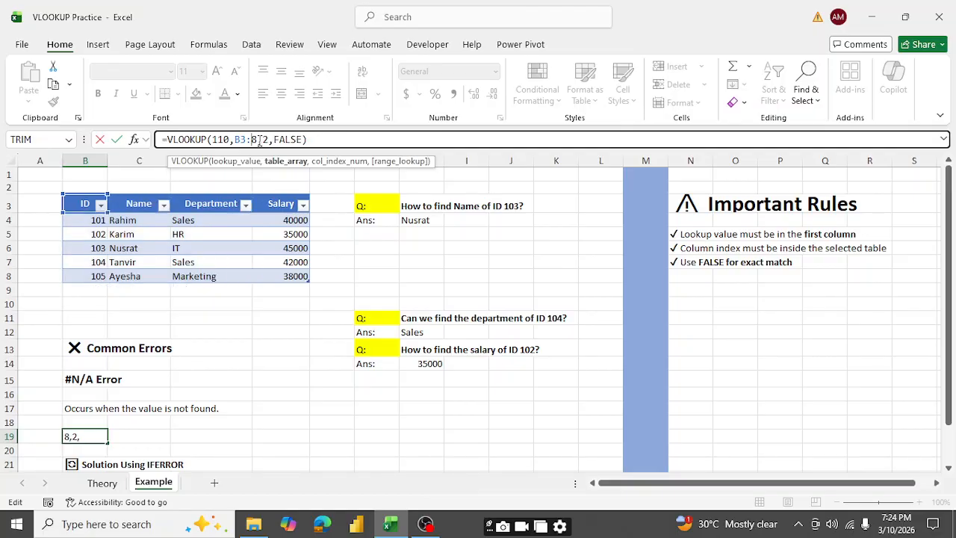
text(E)
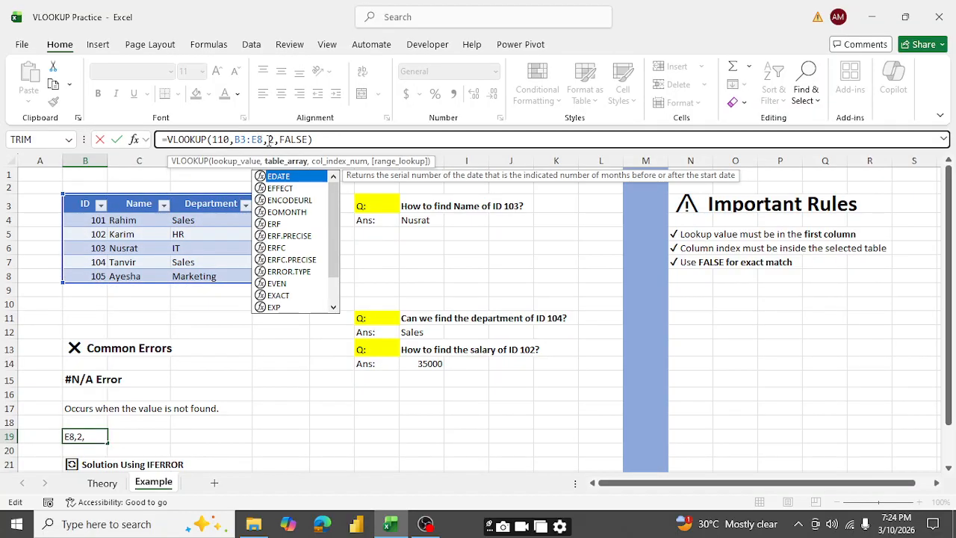
click(273, 139)
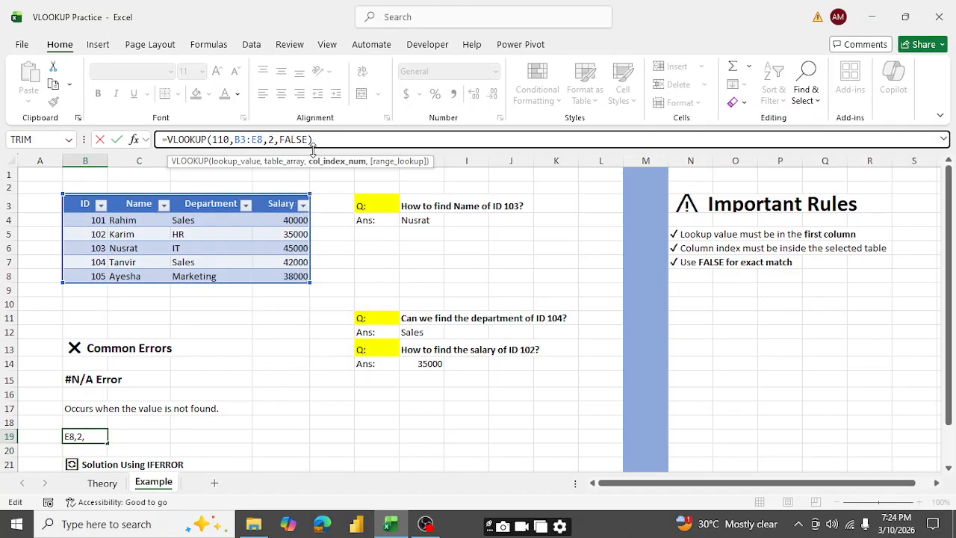
click(317, 139)
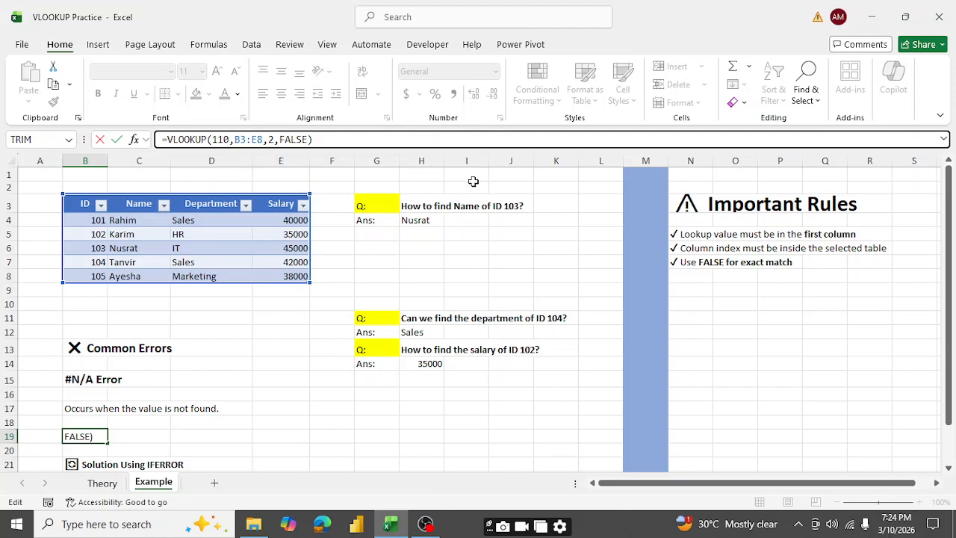
key(Return)
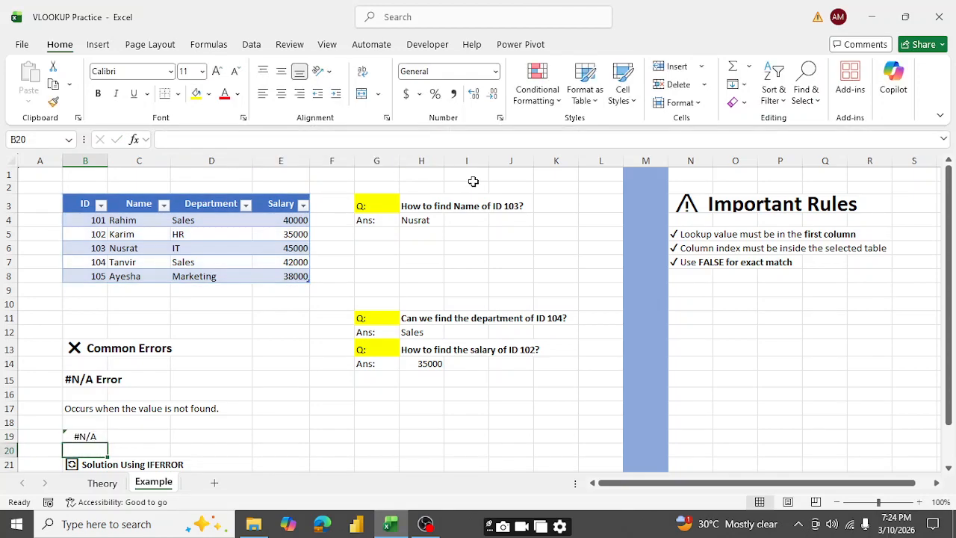
Compare the VLOOKUP formula in B19 with the IFERROR solution formula in B23.
scroll(280, 360, down, 3)
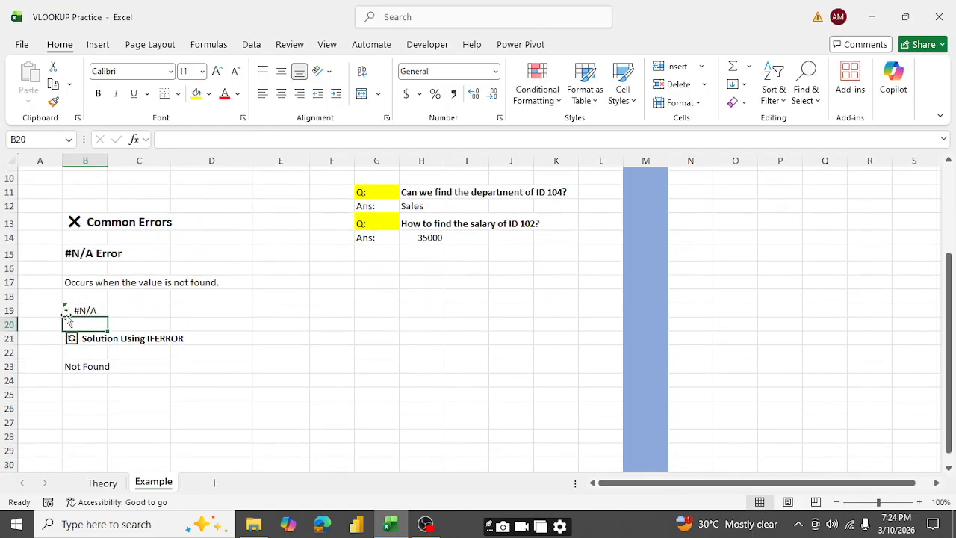
click(89, 309)
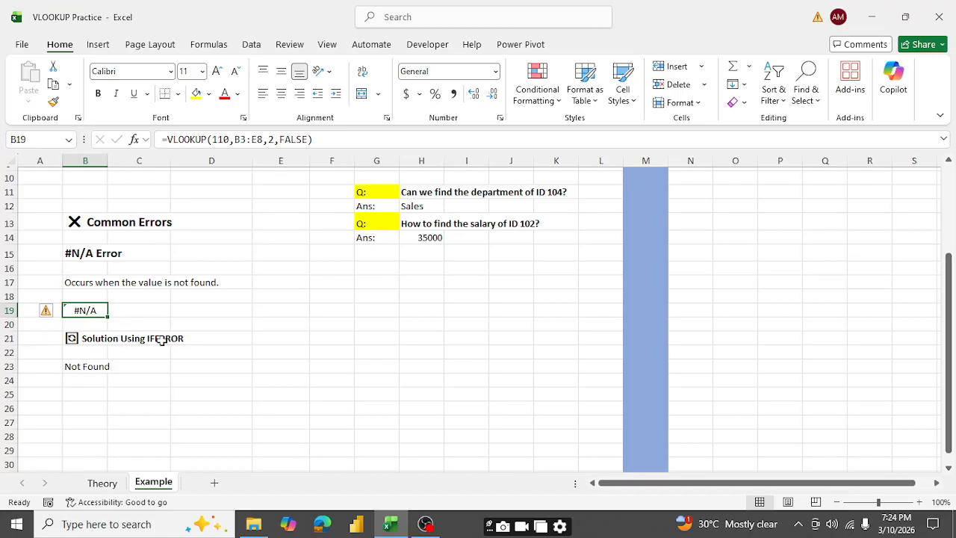
click(76, 366)
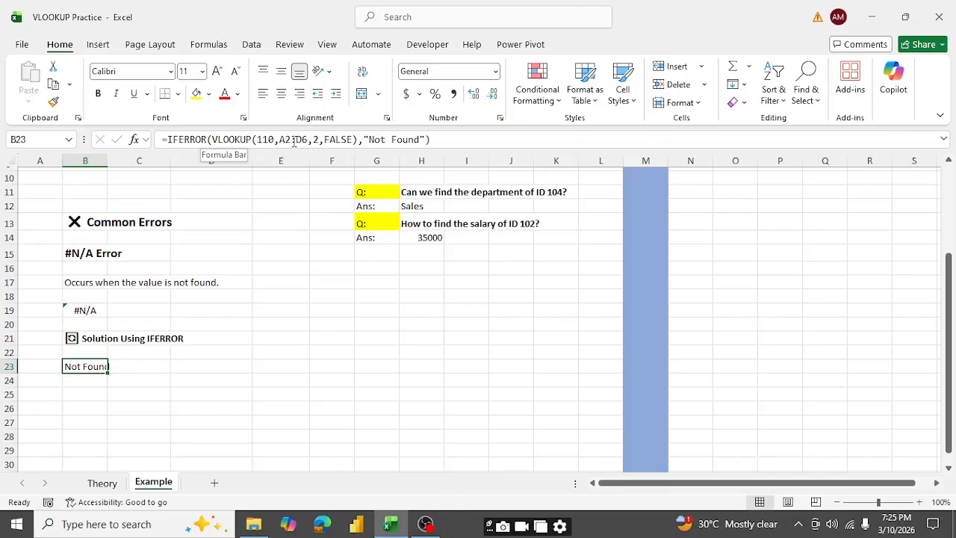
Copy the range B3:E8 from B19's formula and use it as the table range in B23's IFERROR formula, keeping "Not Found" as fallback.
click(95, 311)
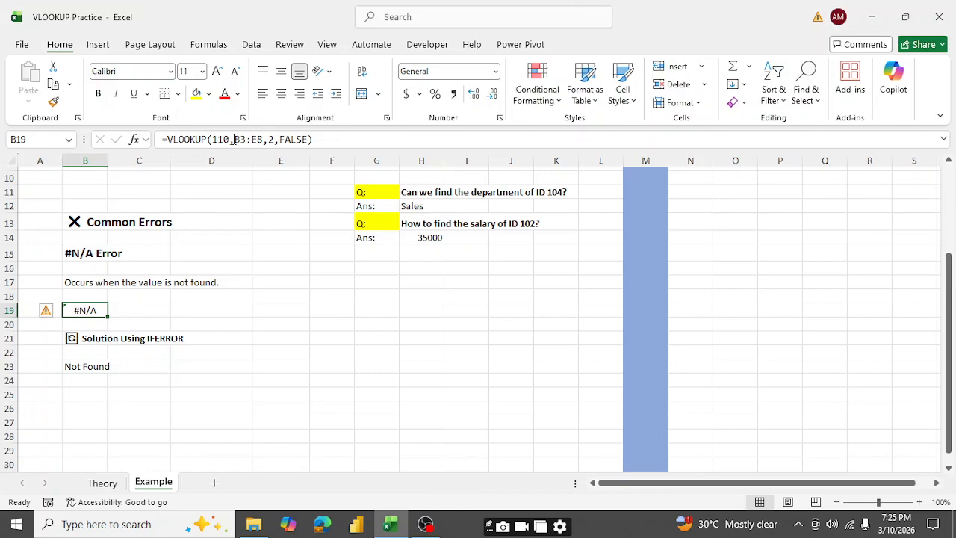
drag(234, 140, 263, 140)
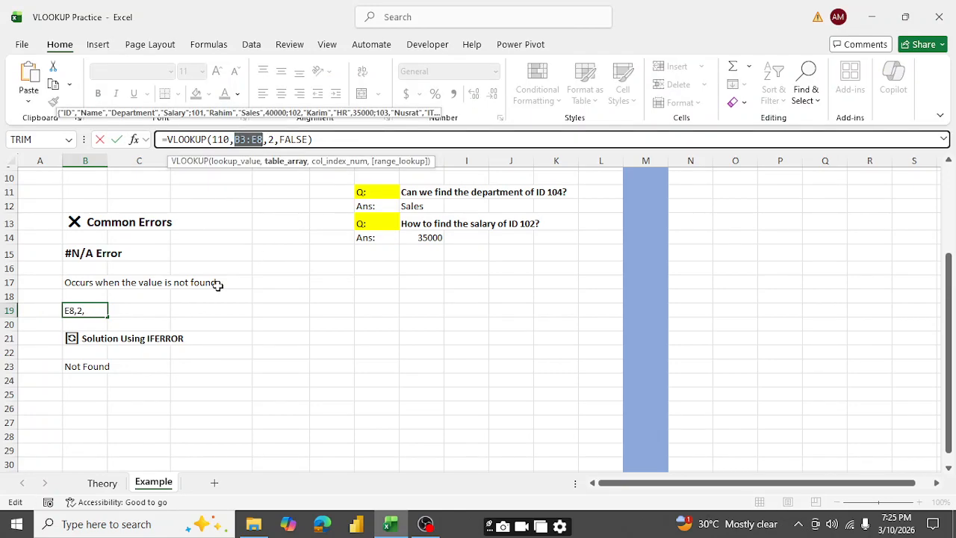
key(Return)
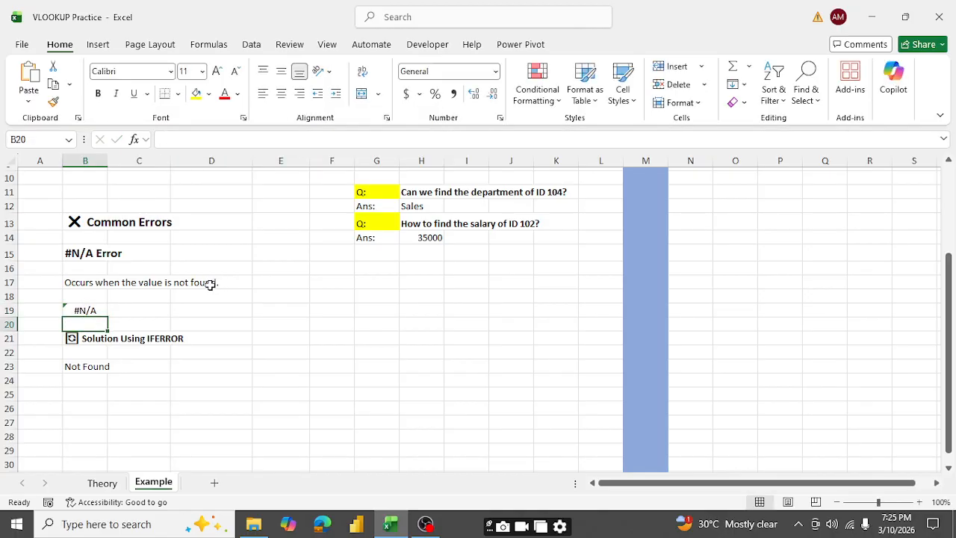
click(78, 367)
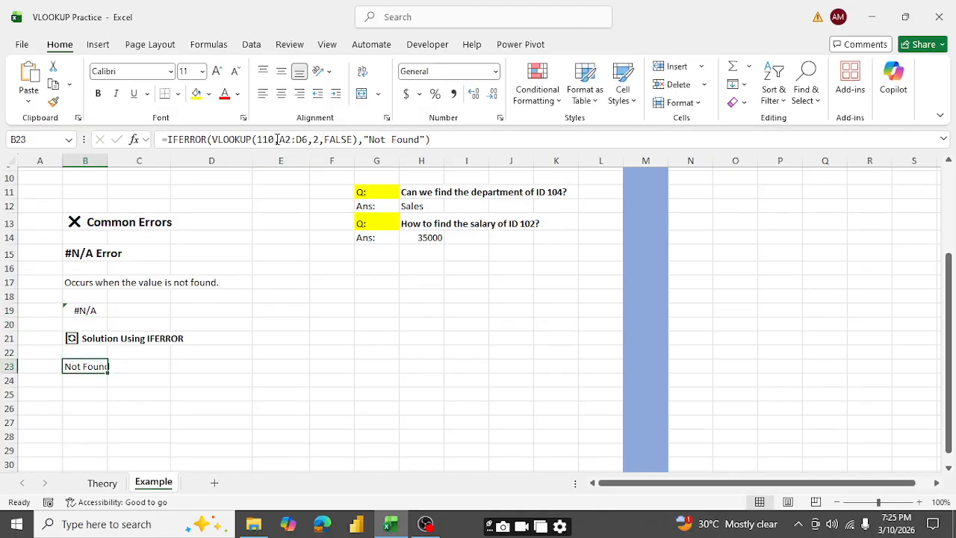
drag(279, 139, 308, 140)
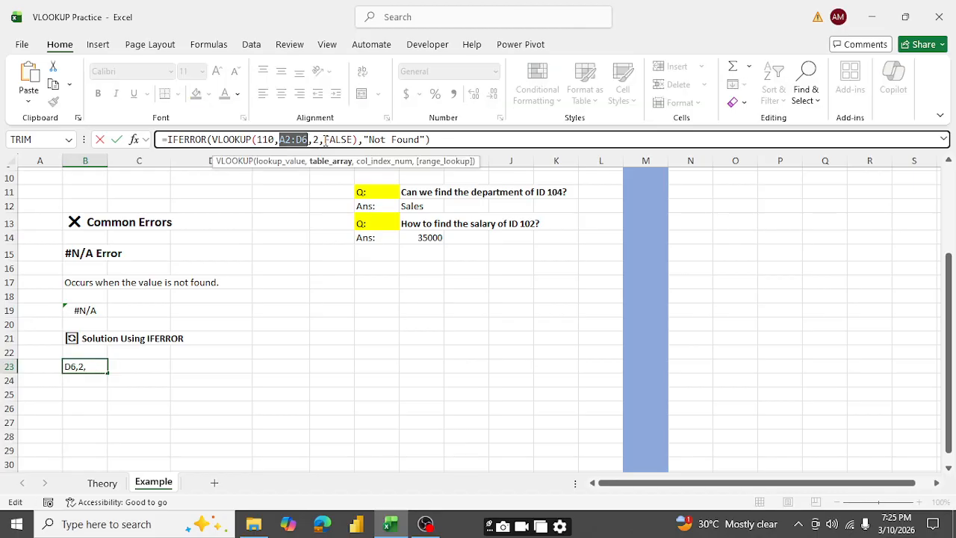
text(B3:E8)
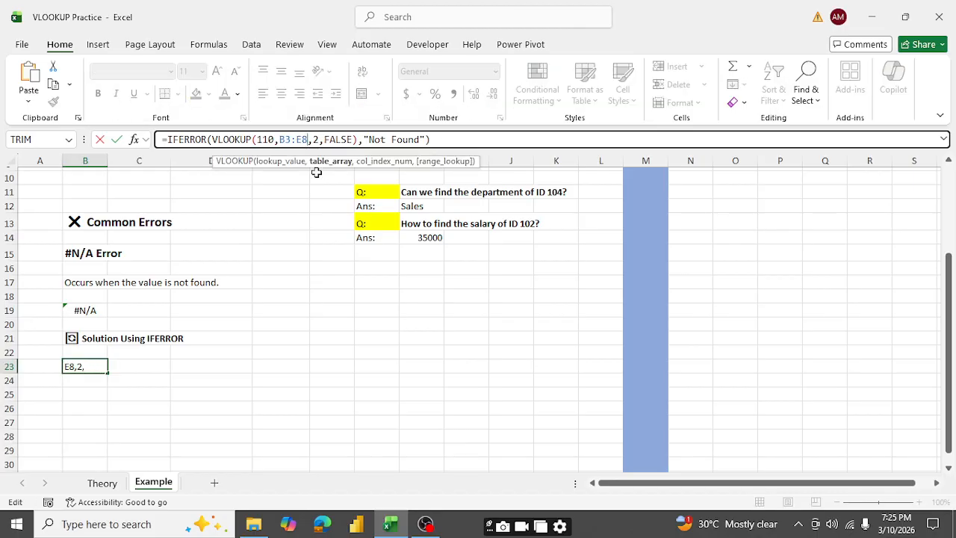
key(Return)
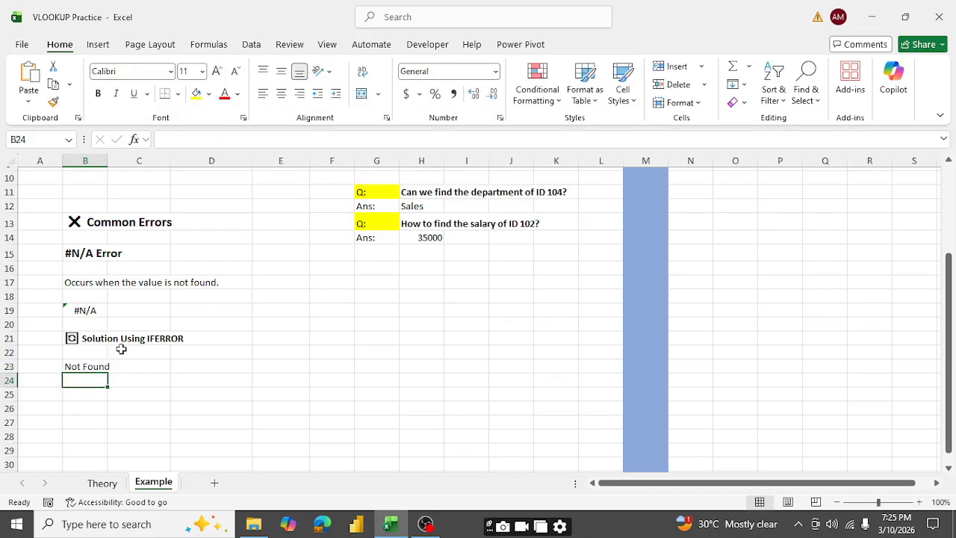
click(97, 367)
scroll(250, 258, up, 3)
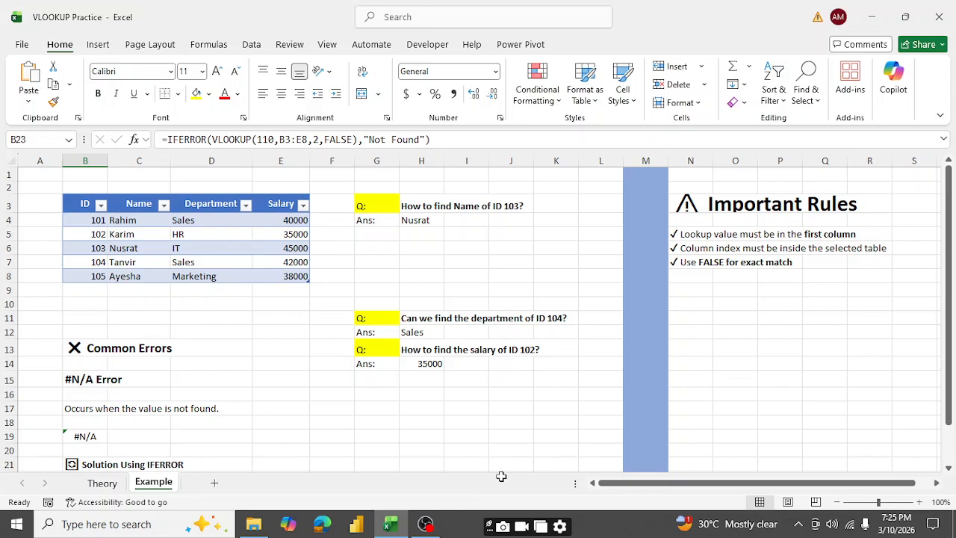
click(872, 16)
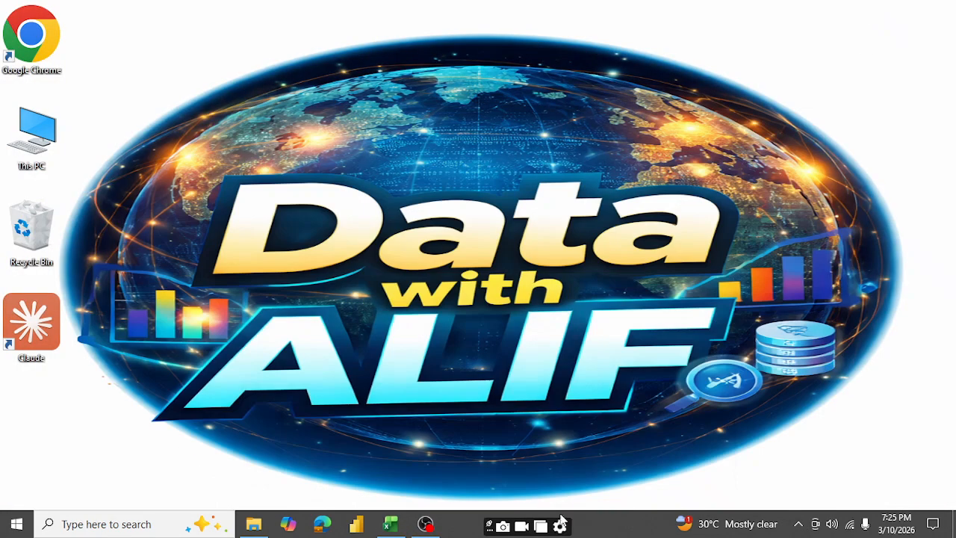
click(425, 525)
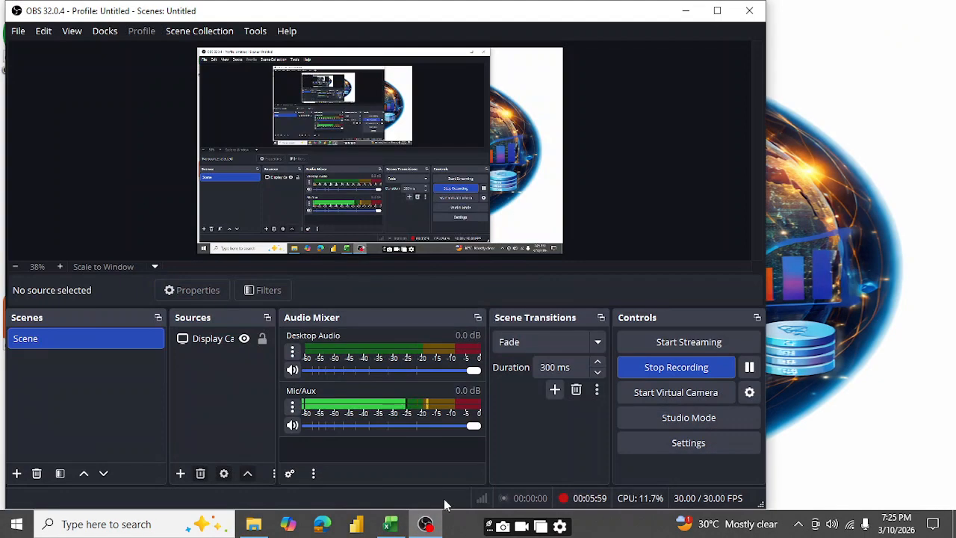